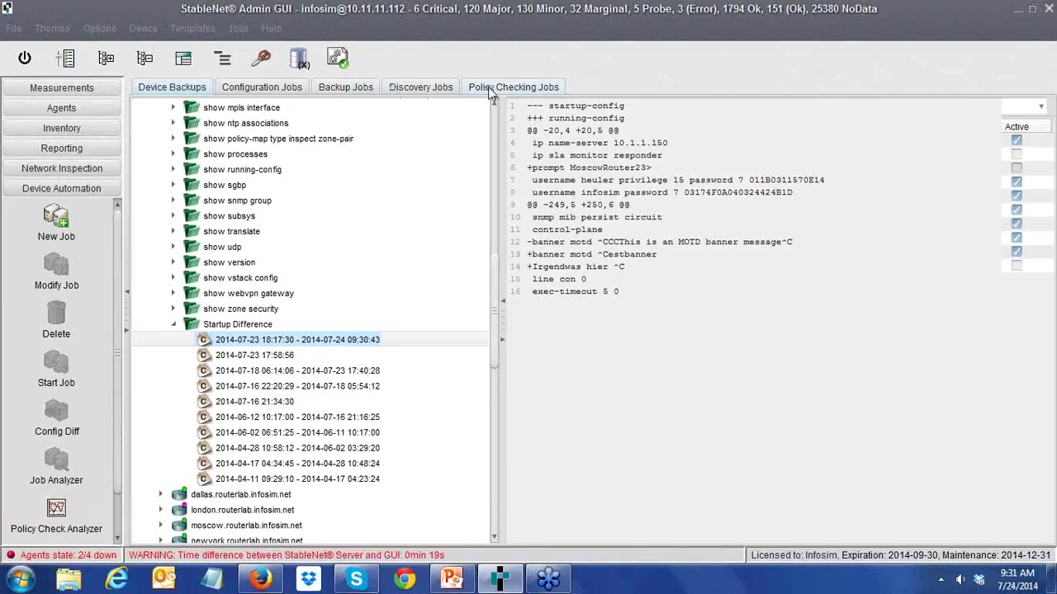
Display the policy checking jobs and inspect the default ACL snippet in the Config Snippet Manager
click(491, 88)
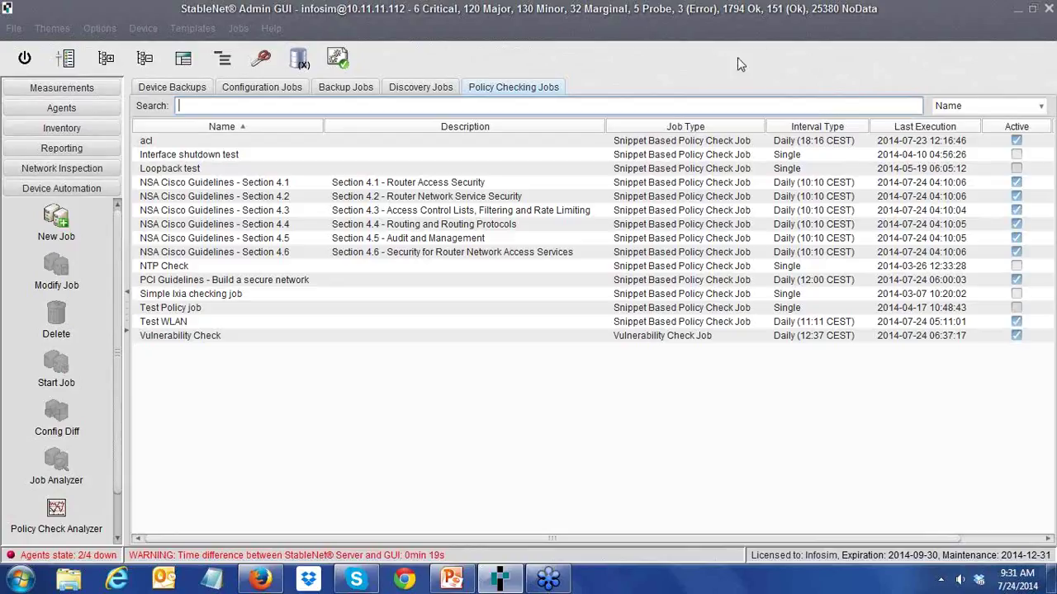
click(262, 58)
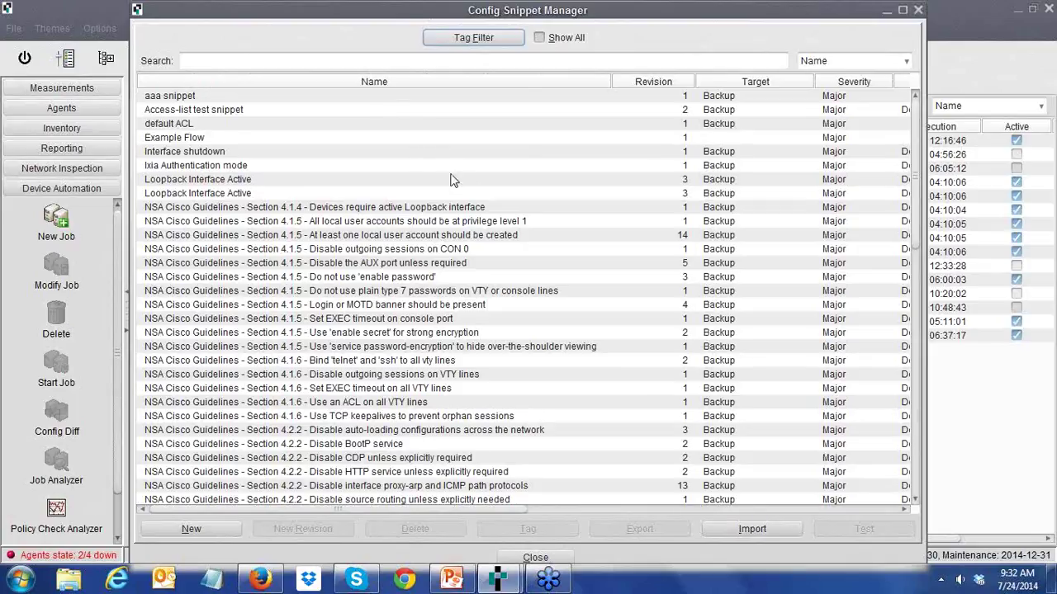
click(254, 125)
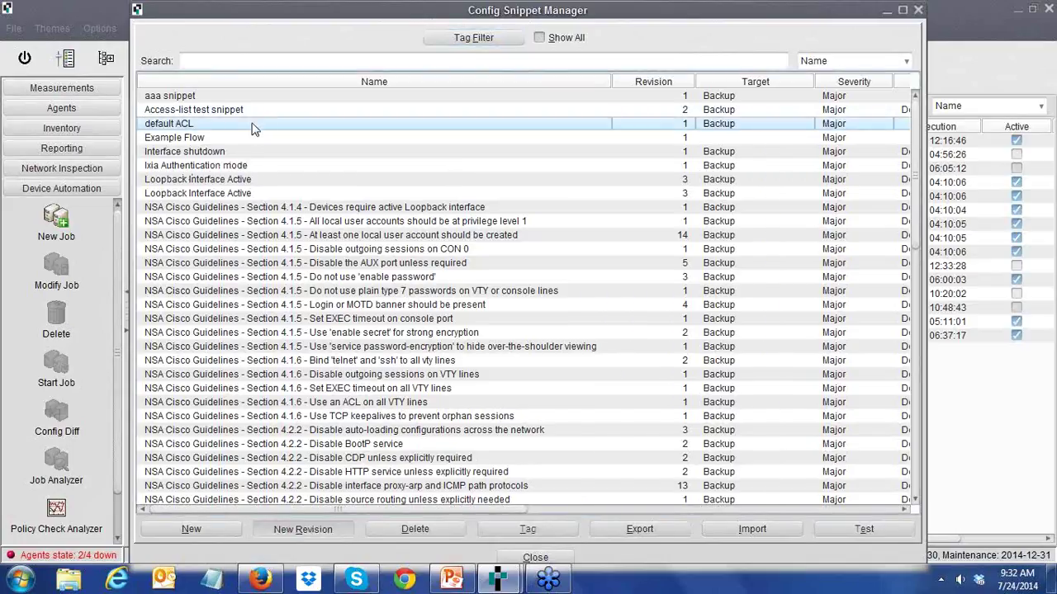
double_click(254, 130)
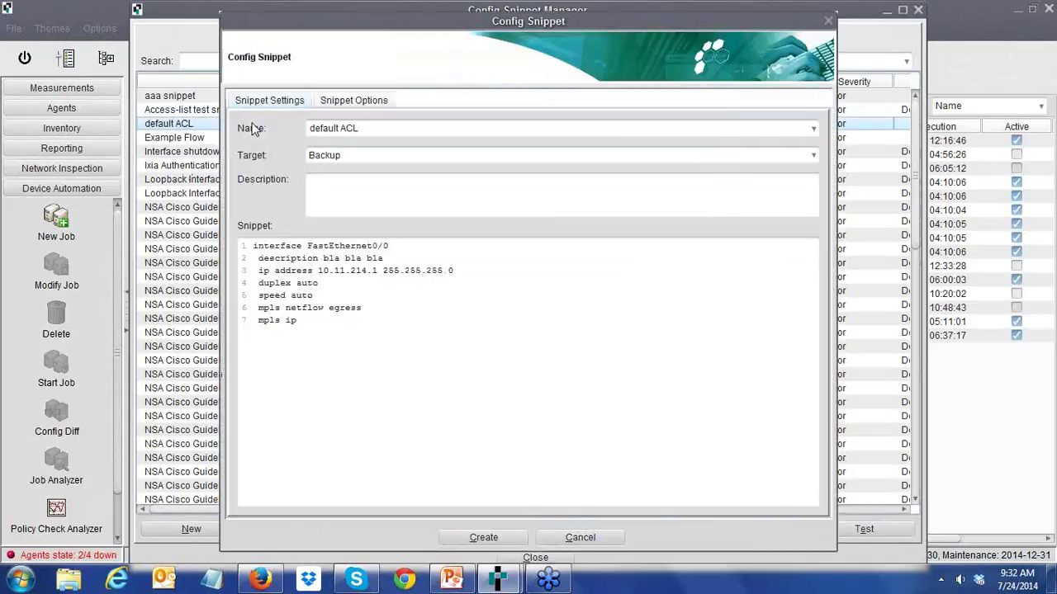
click(828, 20)
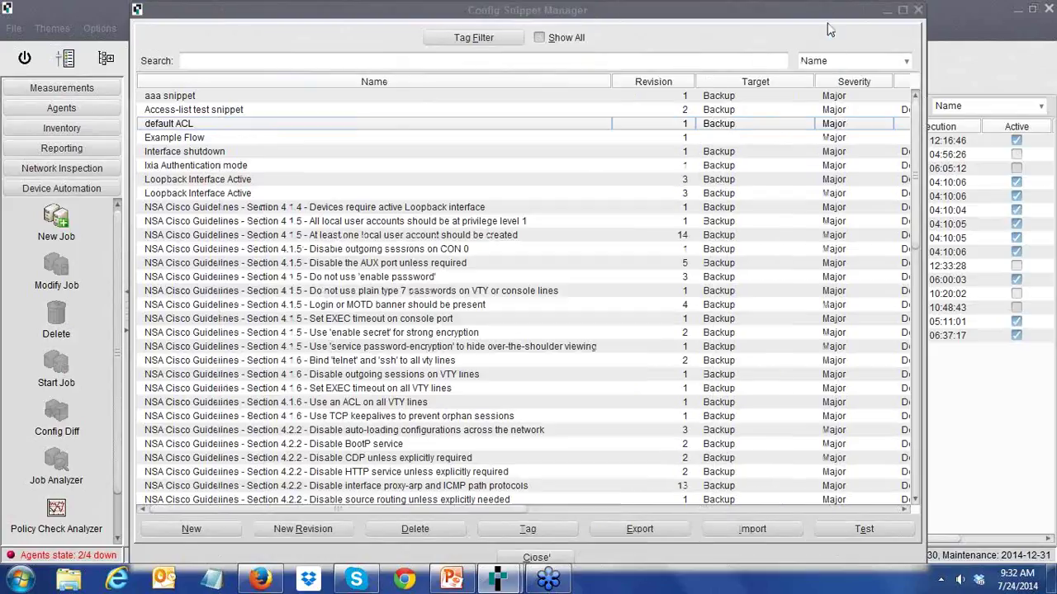
Examine the aaa snippet's configuration lines and its snippet options, and close the Config Snippet Manager
double_click(198, 96)
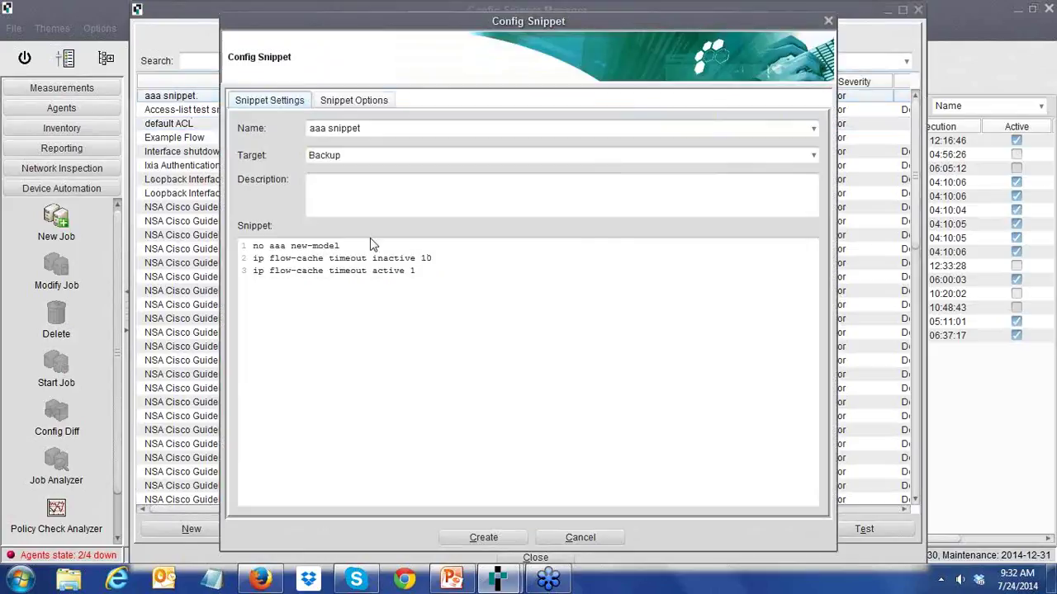
triple_click(377, 248)
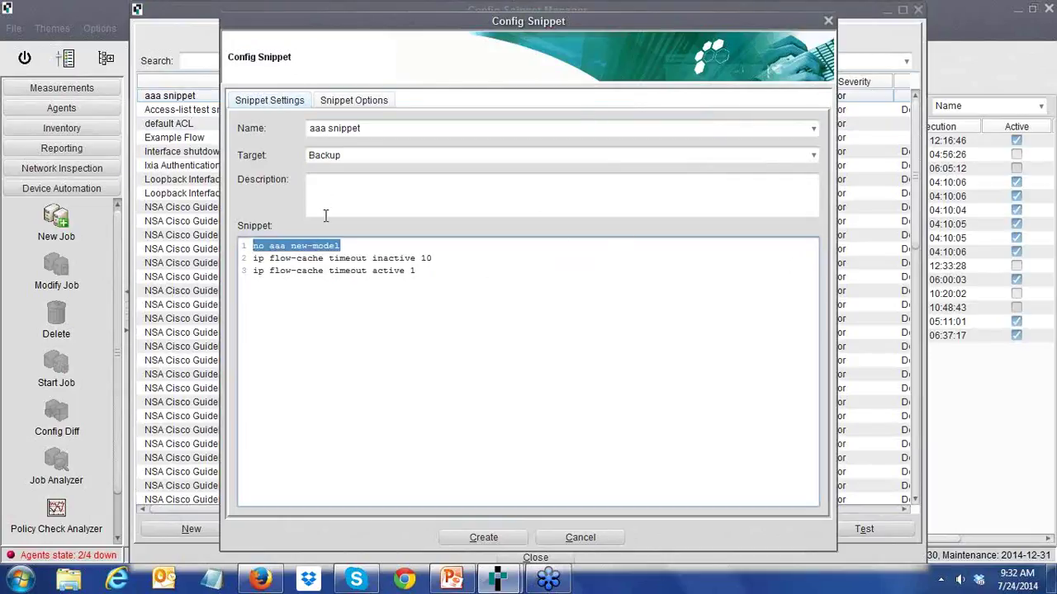
click(357, 101)
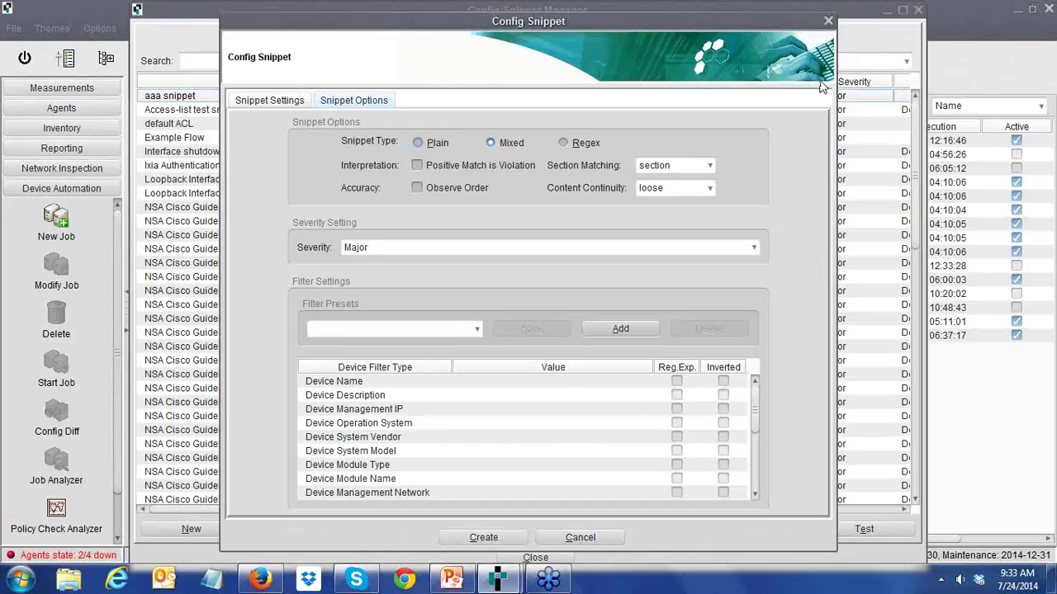
click(829, 21)
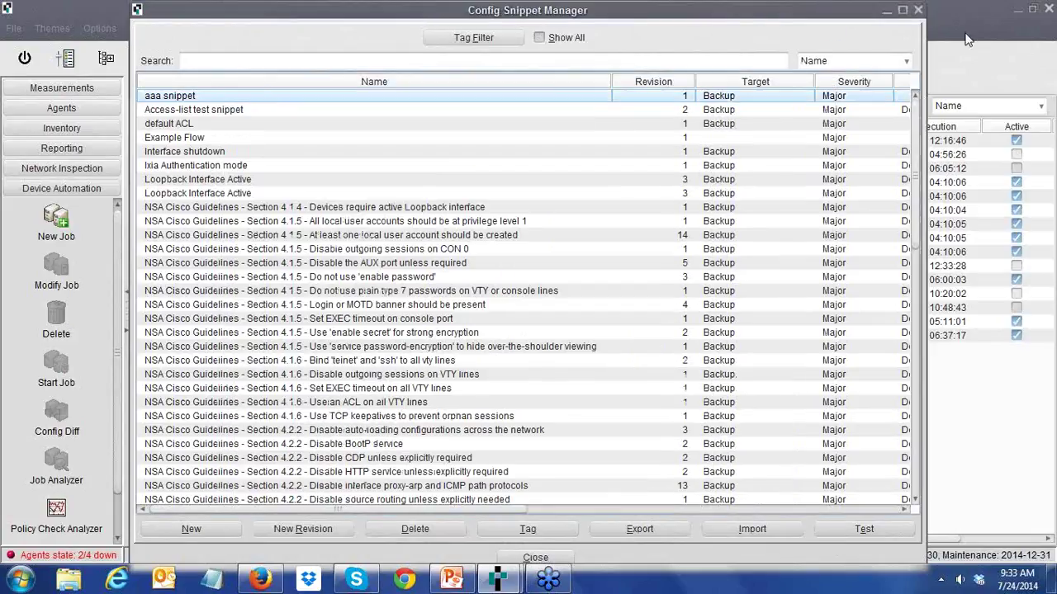
click(918, 12)
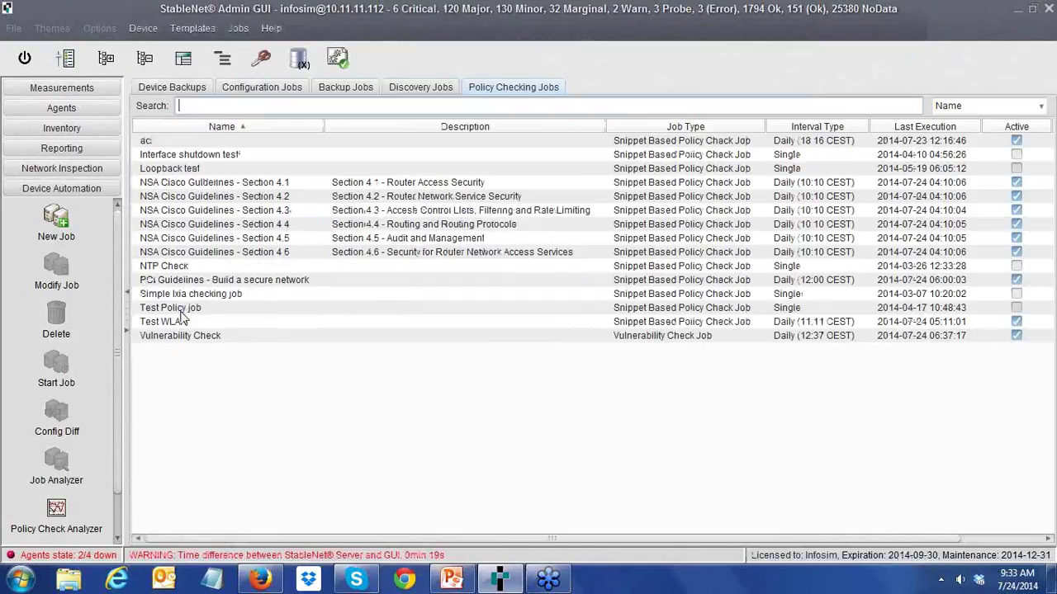
Open the NSA Cisco Guidelines - Section 4.1 policy check job and show its snippet selection
click(346, 188)
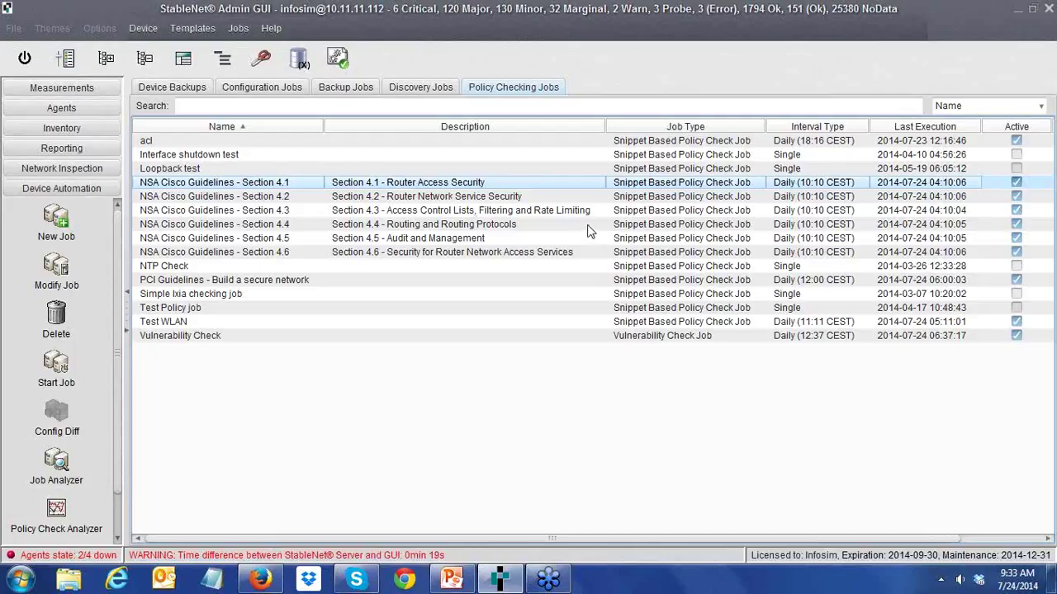
key(Return)
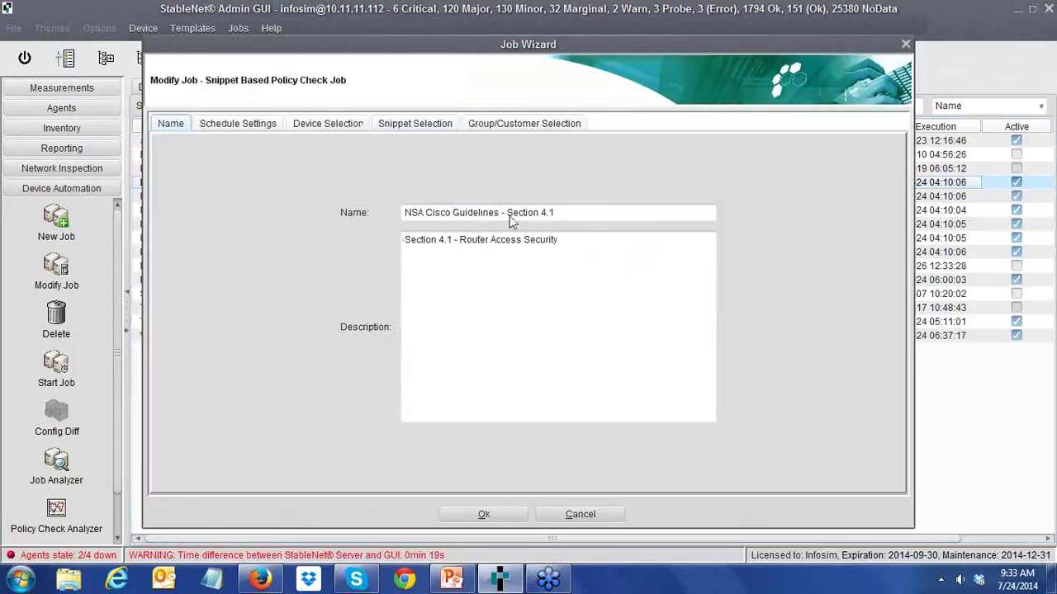
click(414, 123)
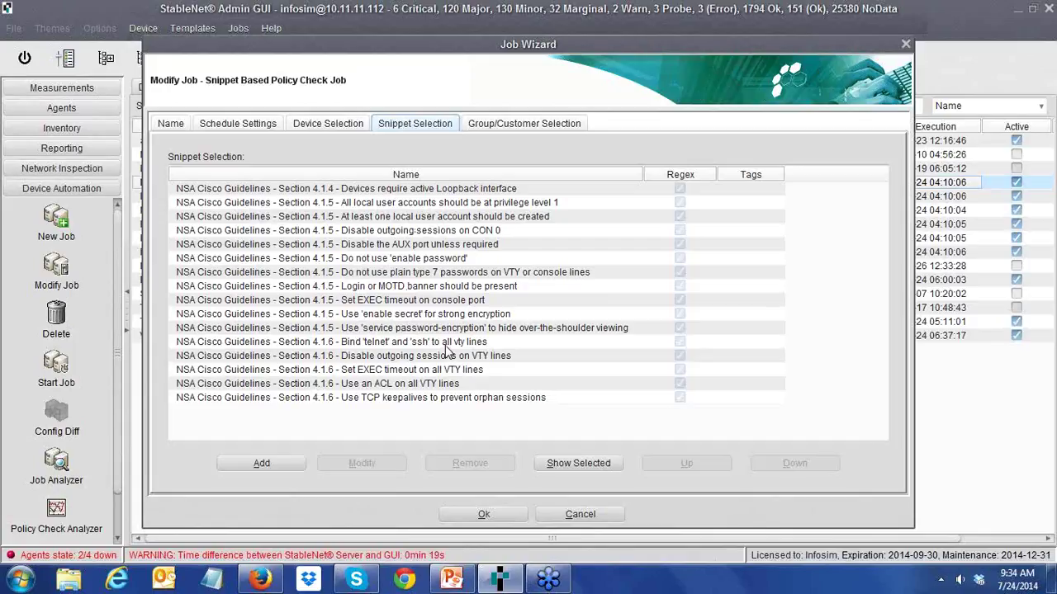
Inspect the Section 4.1.5 - Do not use 'enable password' snippet request and close the job without changes
click(446, 263)
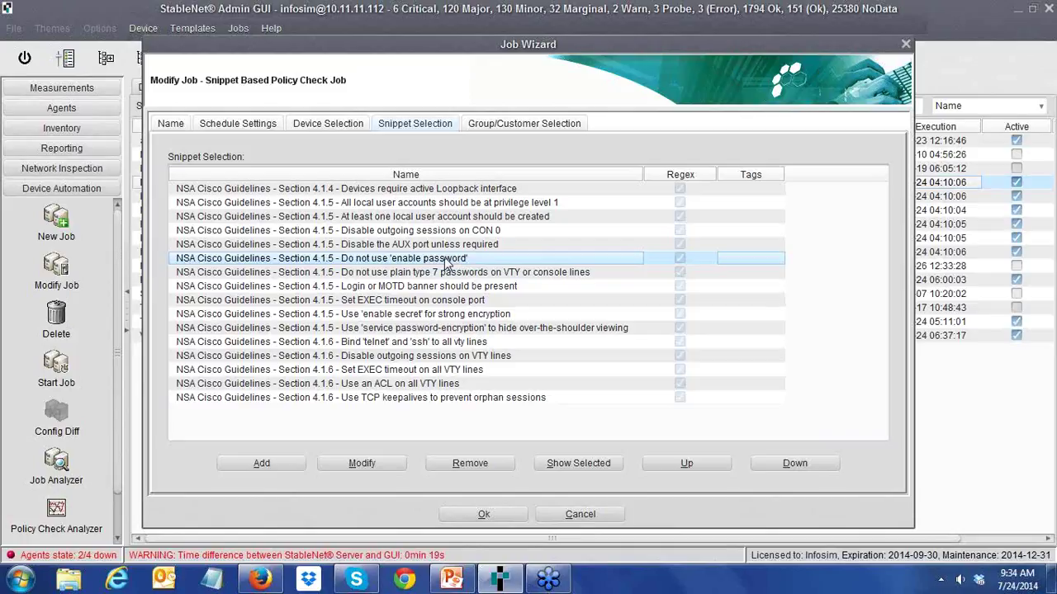
double_click(445, 263)
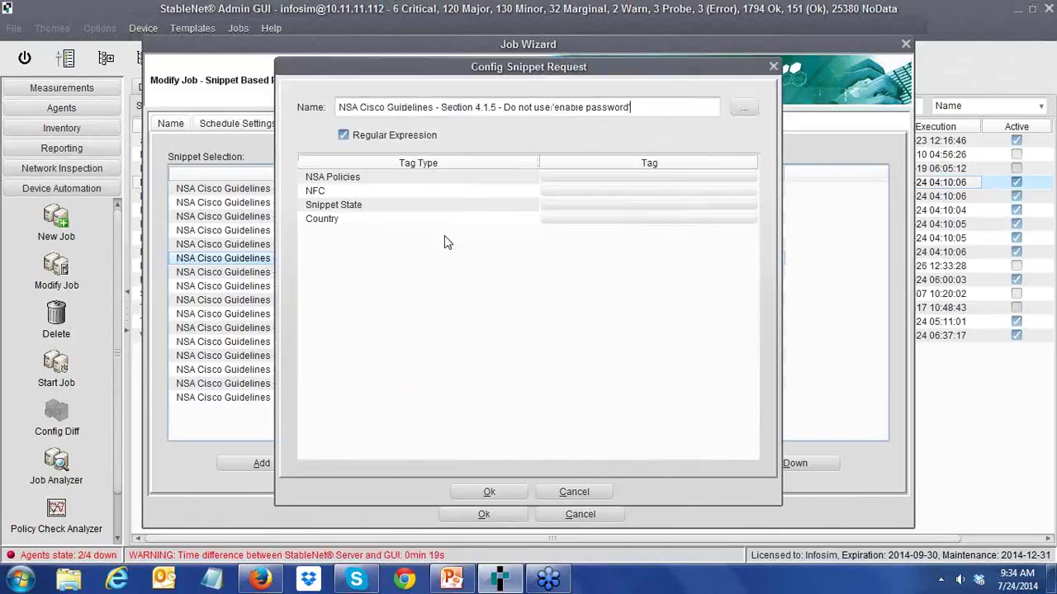
click(571, 493)
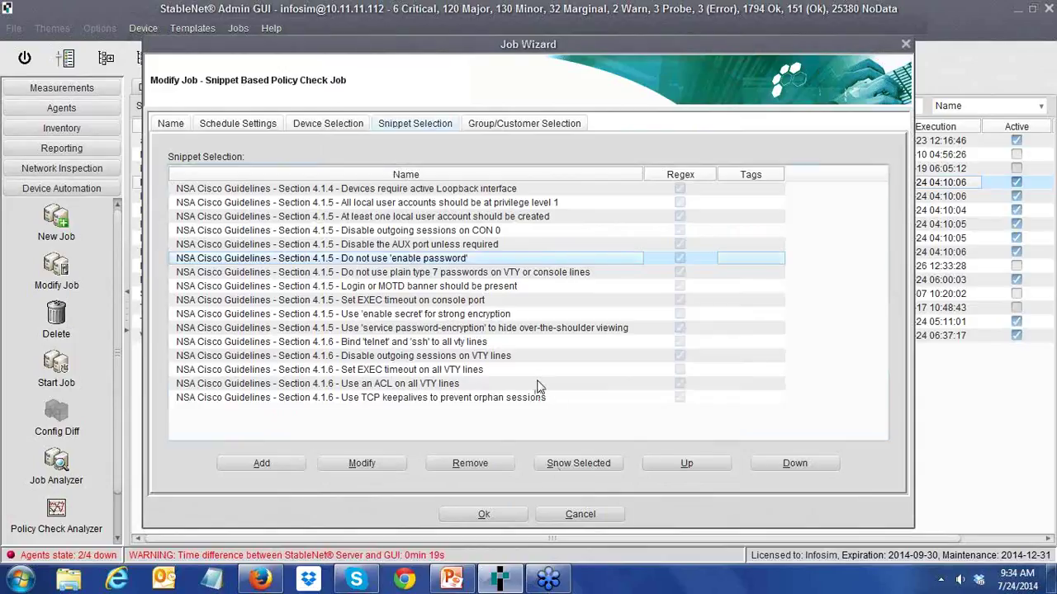
key(alt+m)
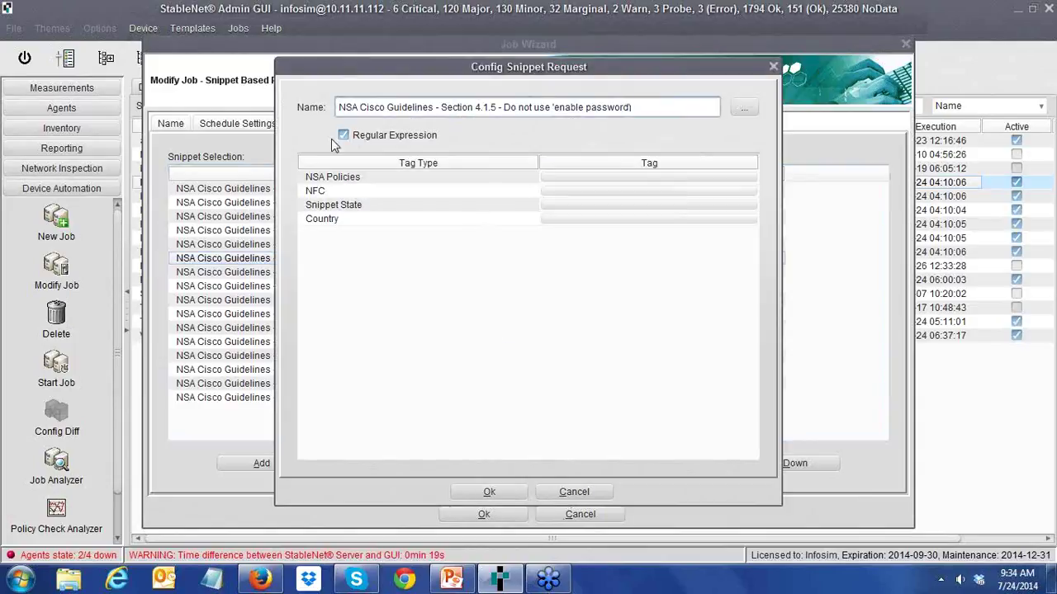
click(576, 492)
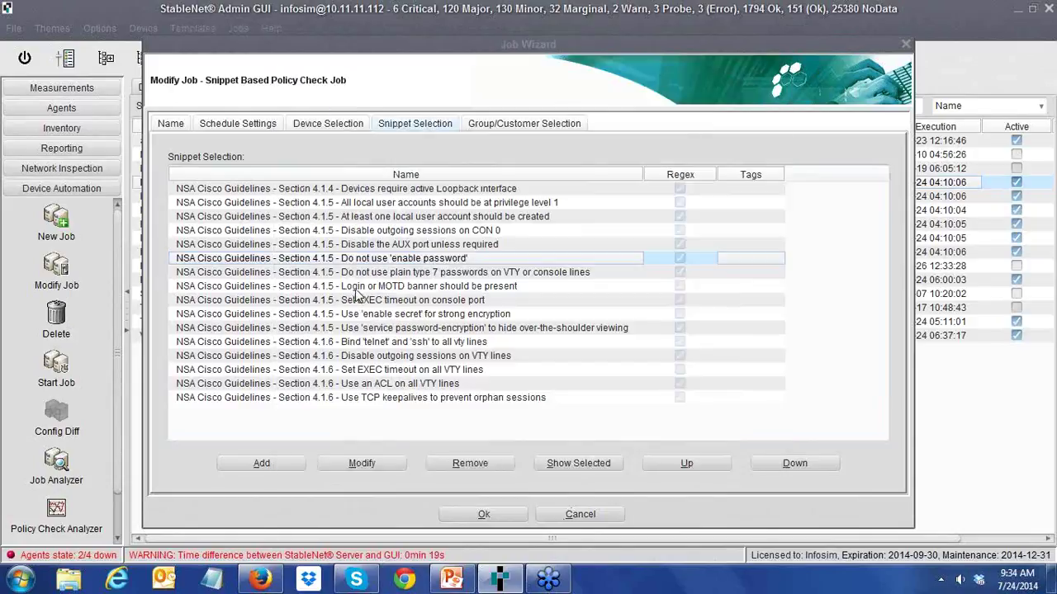
click(905, 45)
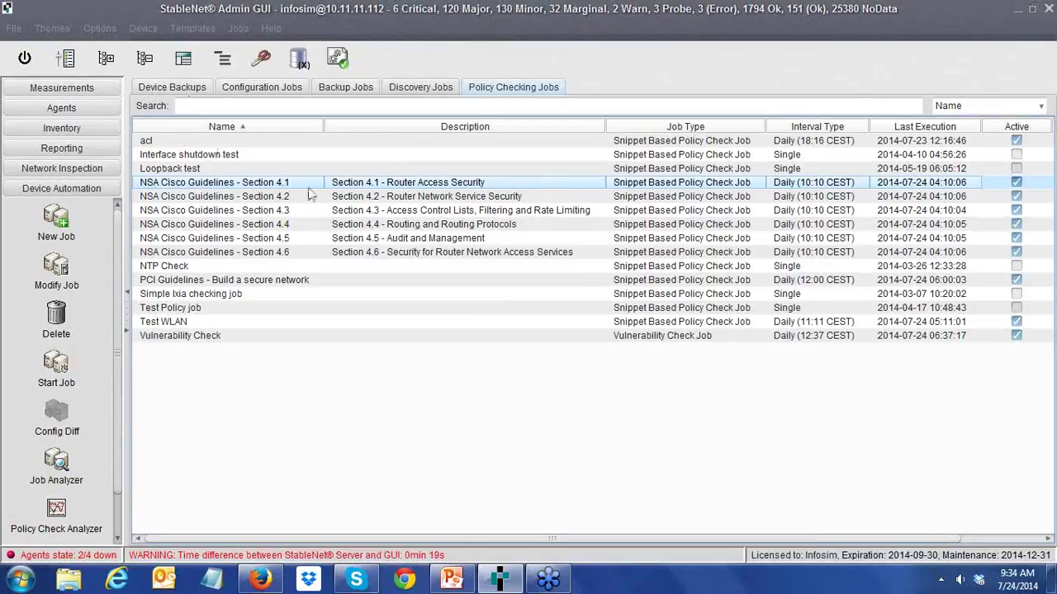
click(200, 90)
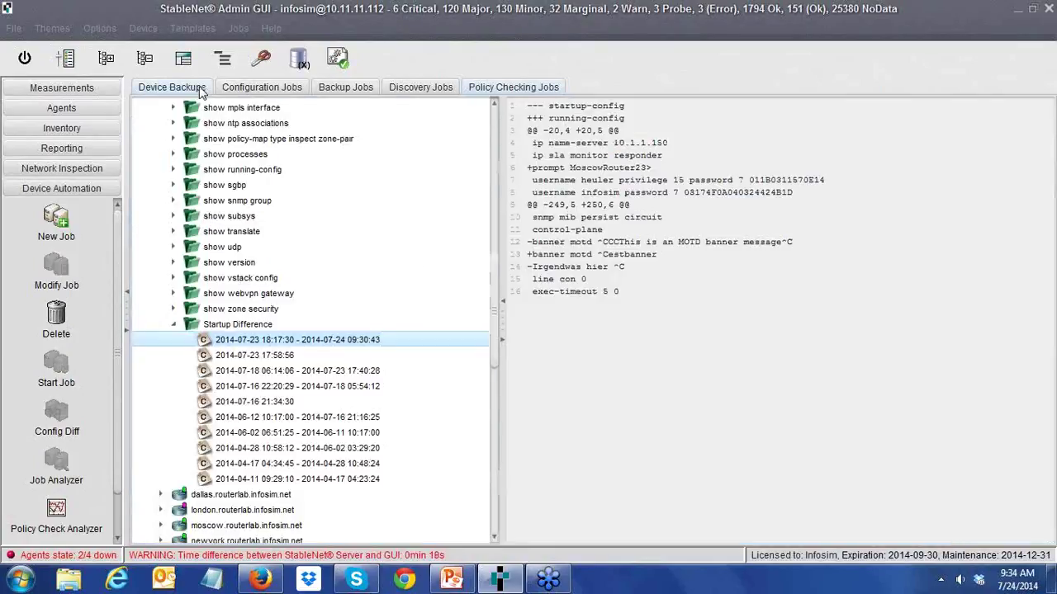
scroll(413, 229, up, 15)
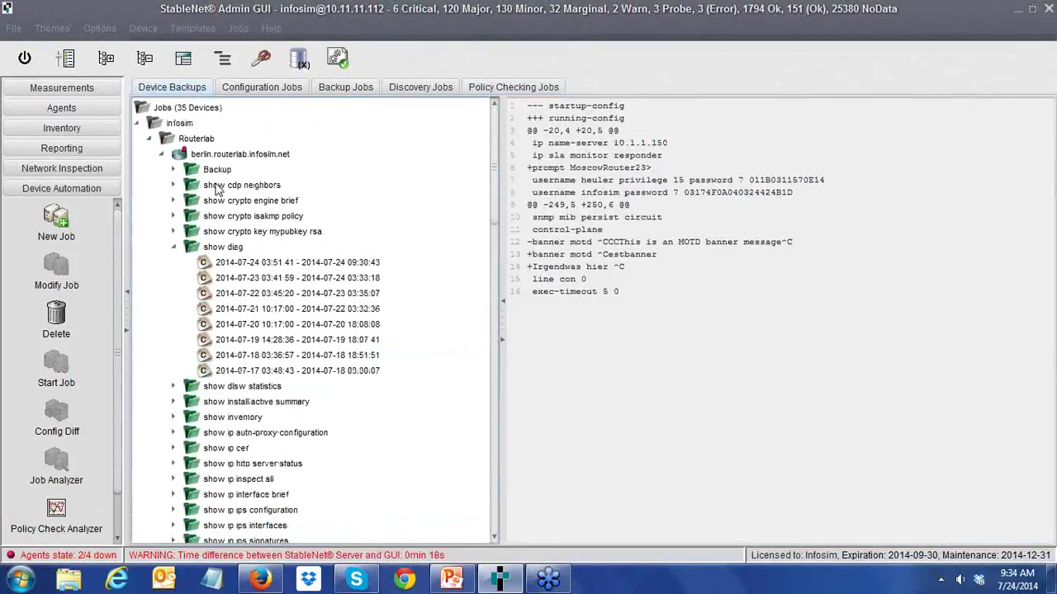
click(173, 169)
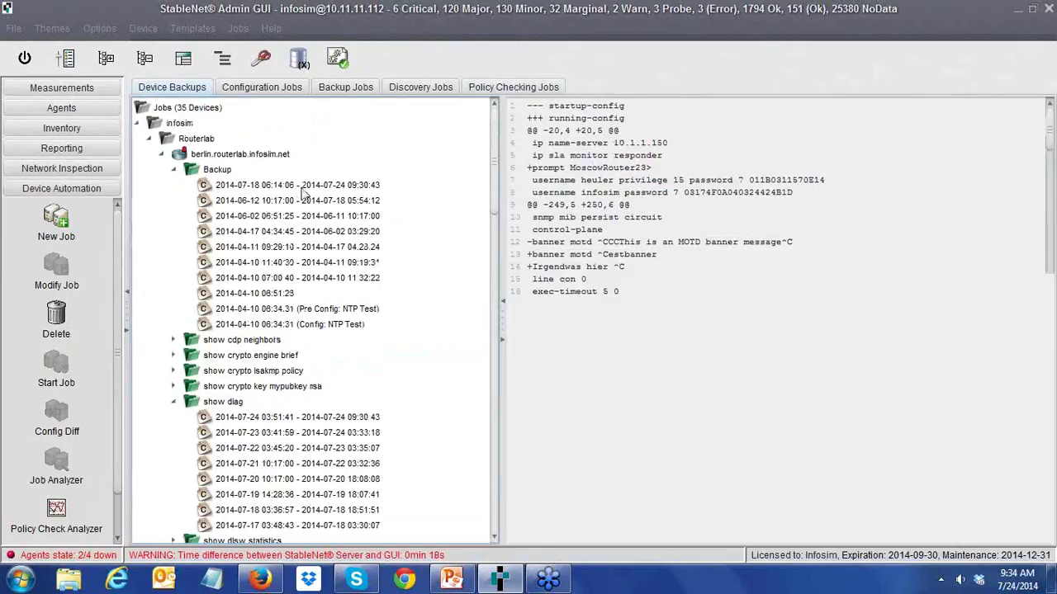
double_click(301, 187)
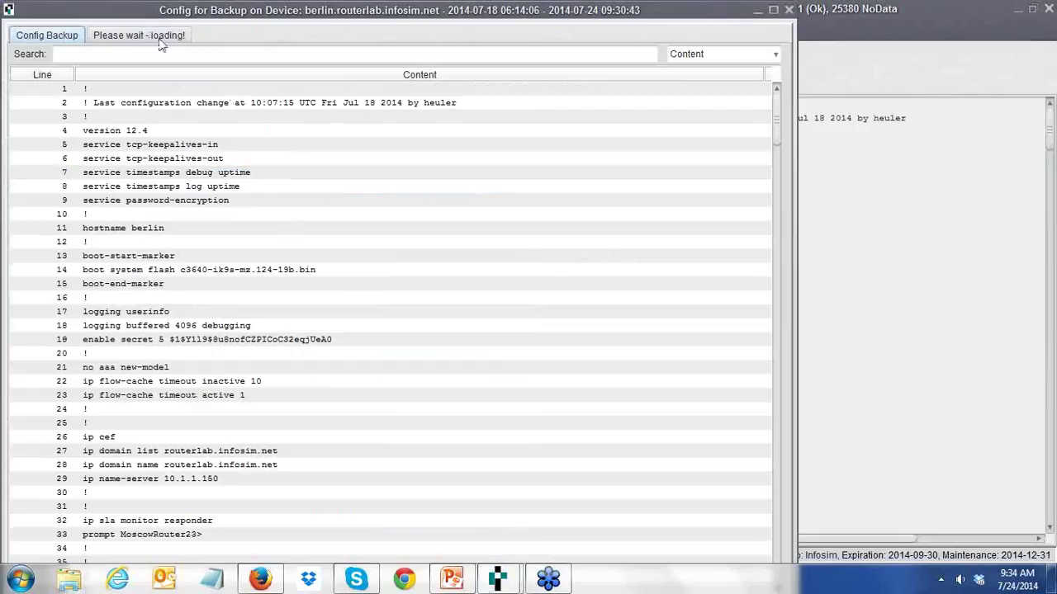
drag(353, 13, 466, 16)
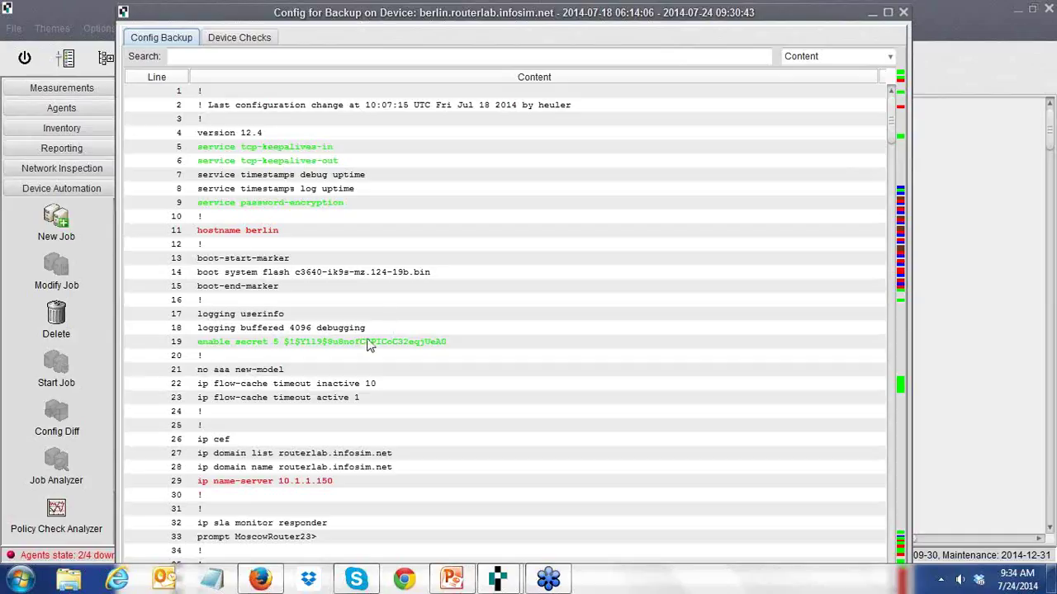
Review the severities and line contents of the backup's device checks in a maximized window
click(246, 38)
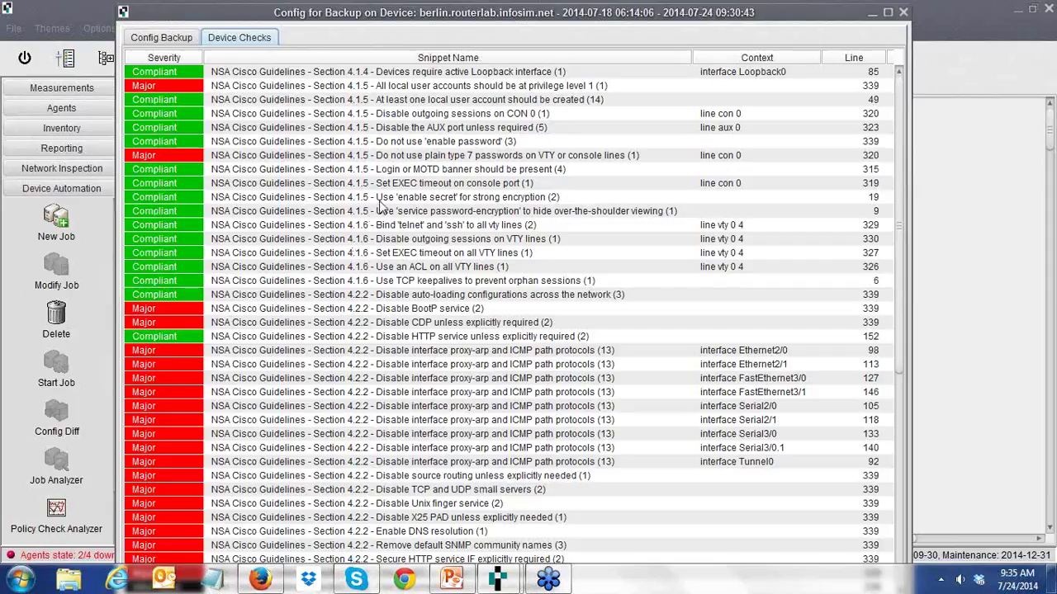
click(888, 19)
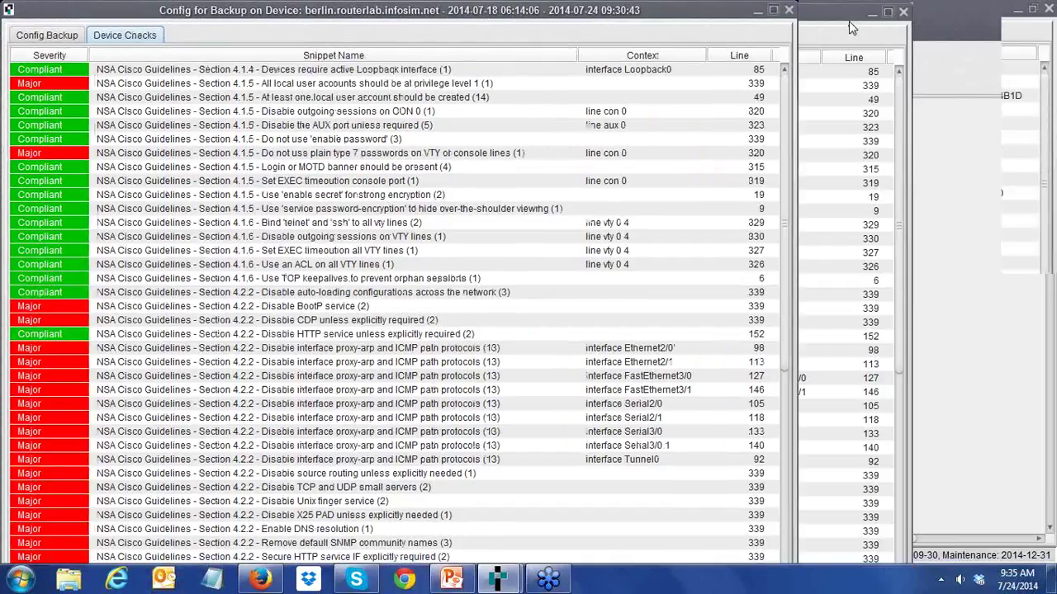
scroll(55, 378, down, 1)
scroll(55, 378, down, 6)
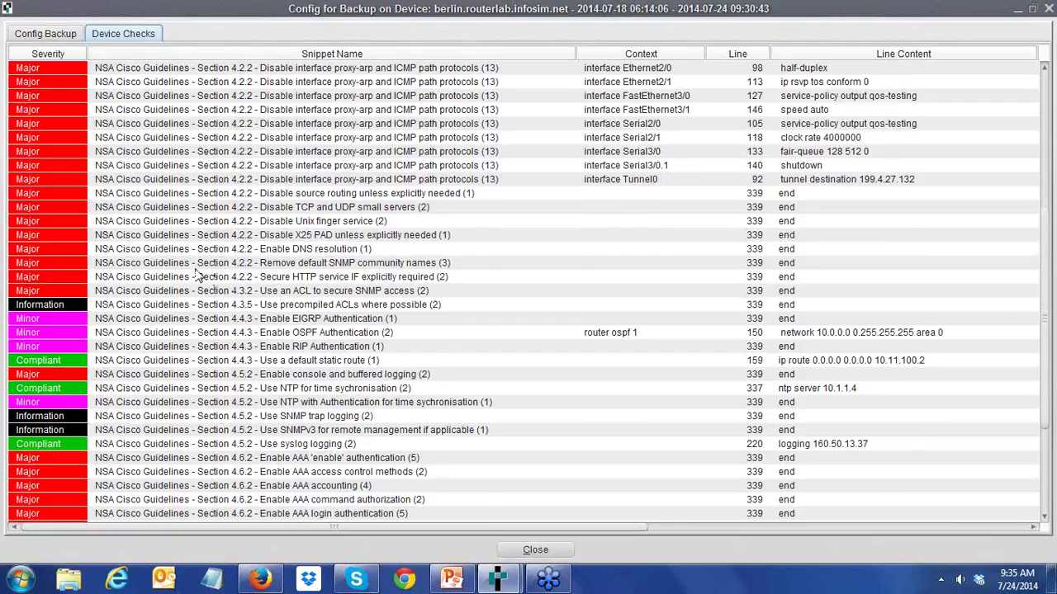
scroll(197, 275, up, 7)
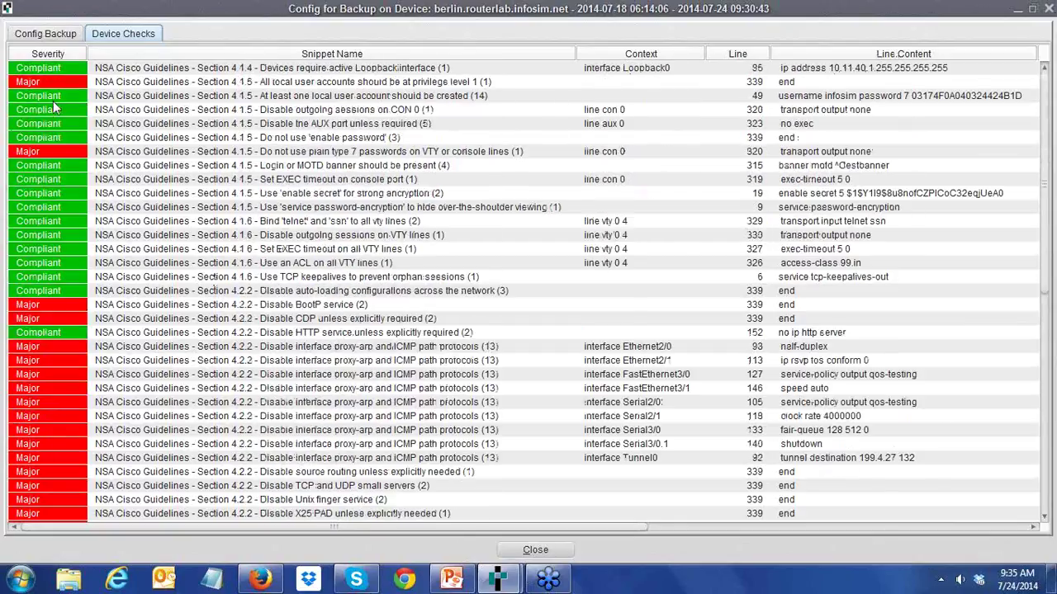
Review the backup's color-marked configuration lines, close the backup and switch to the PowerPoint presentation
click(45, 33)
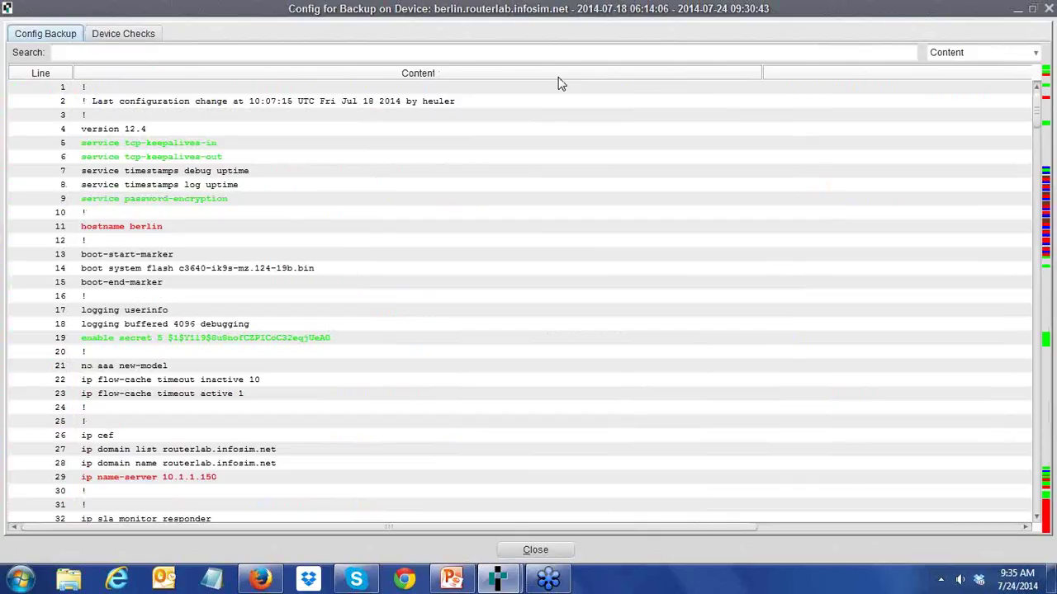
click(1049, 10)
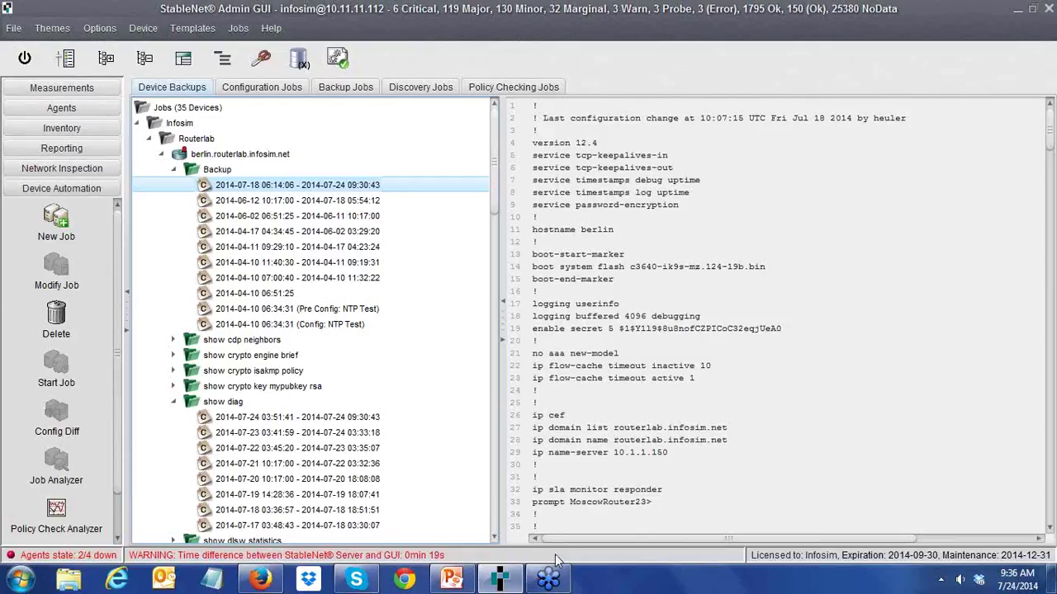
click(446, 584)
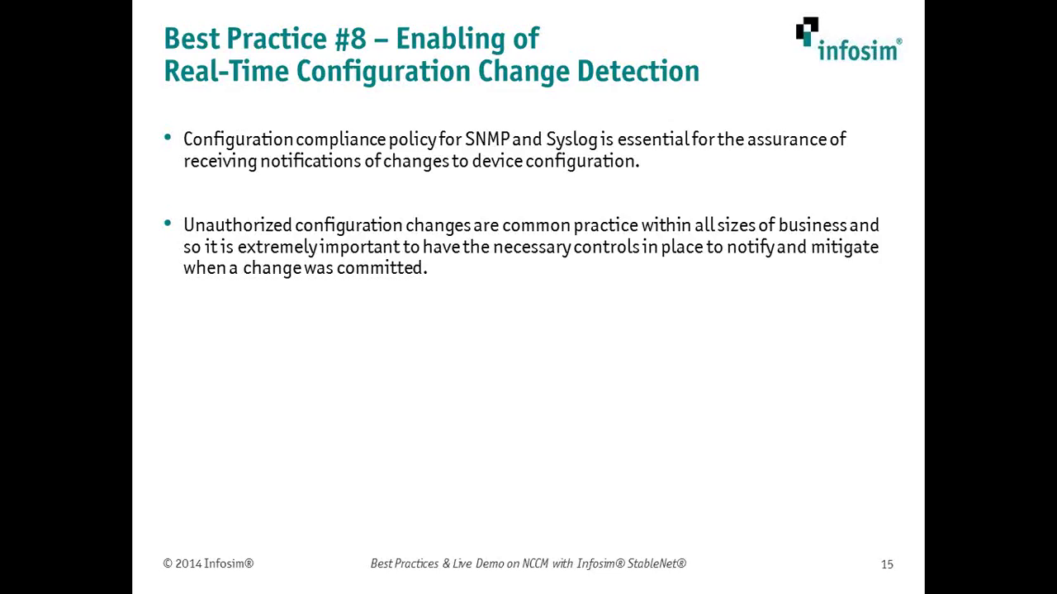